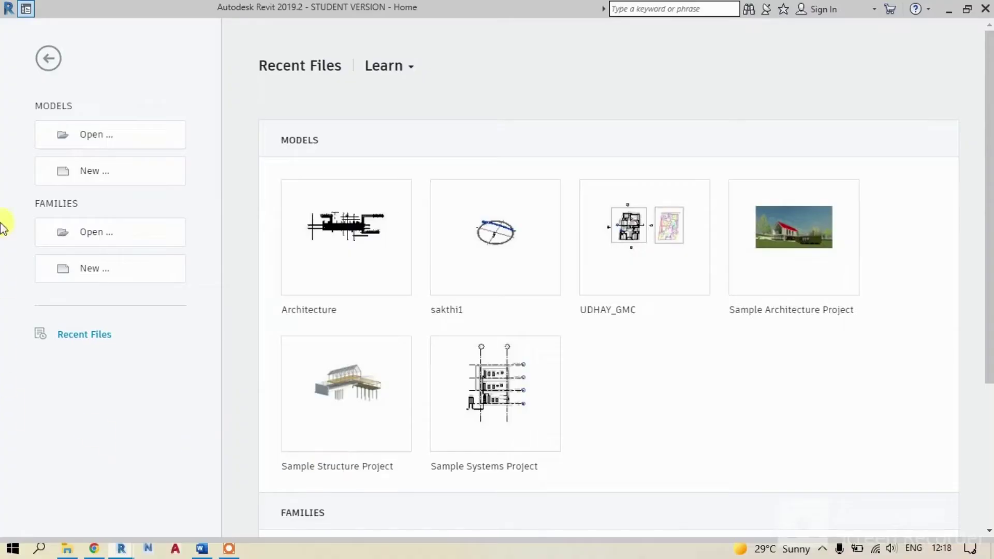
# Step: Create a new project from the Mechanical-Default_Metric template
pyautogui.click(153, 180)
pyautogui.click(412, 194)
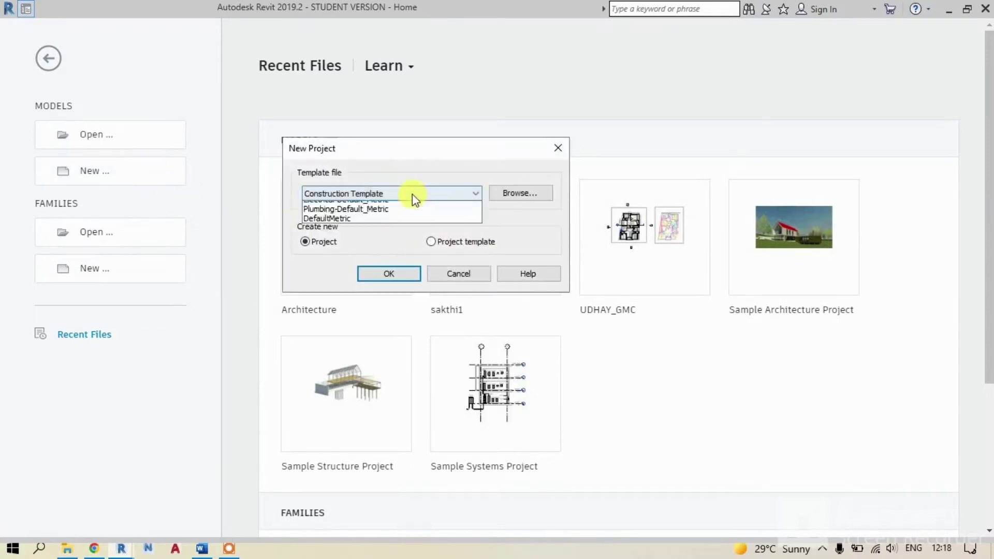
pyautogui.click(340, 223)
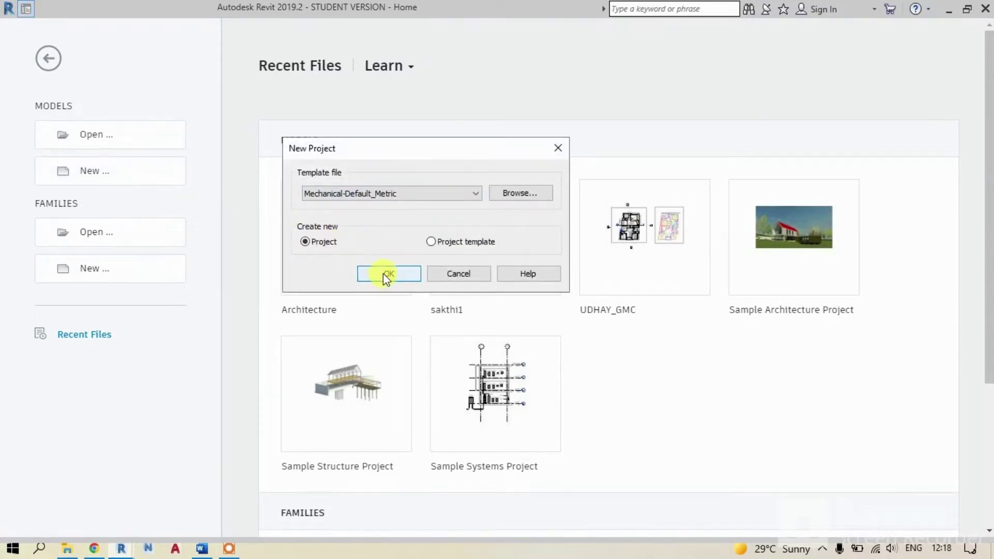
pyautogui.click(384, 275)
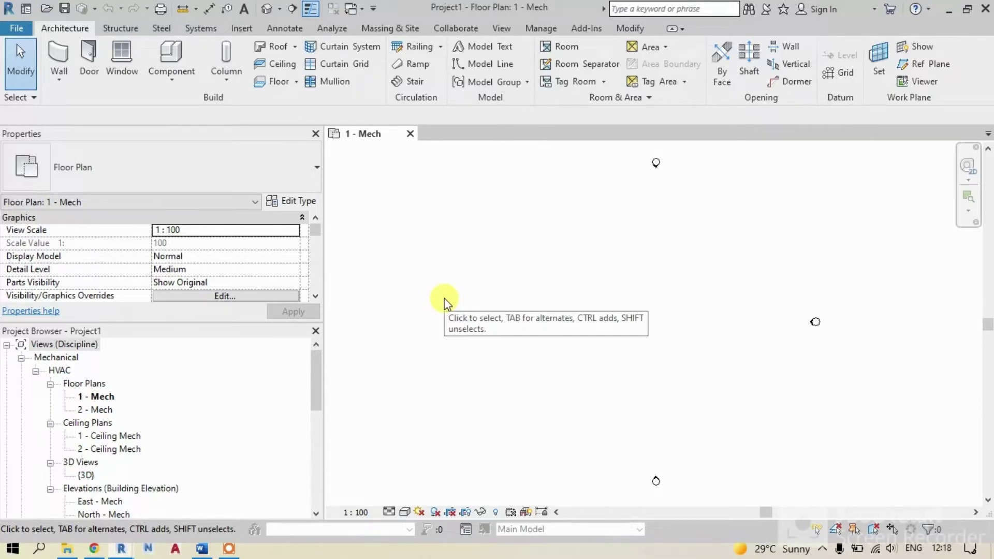
# Step: Save the project as 'Test Project' in Revit > 04. How to Aquire Coordinates or Publish Coordinates > Input files
pyautogui.hotkey('ctrl', 's')
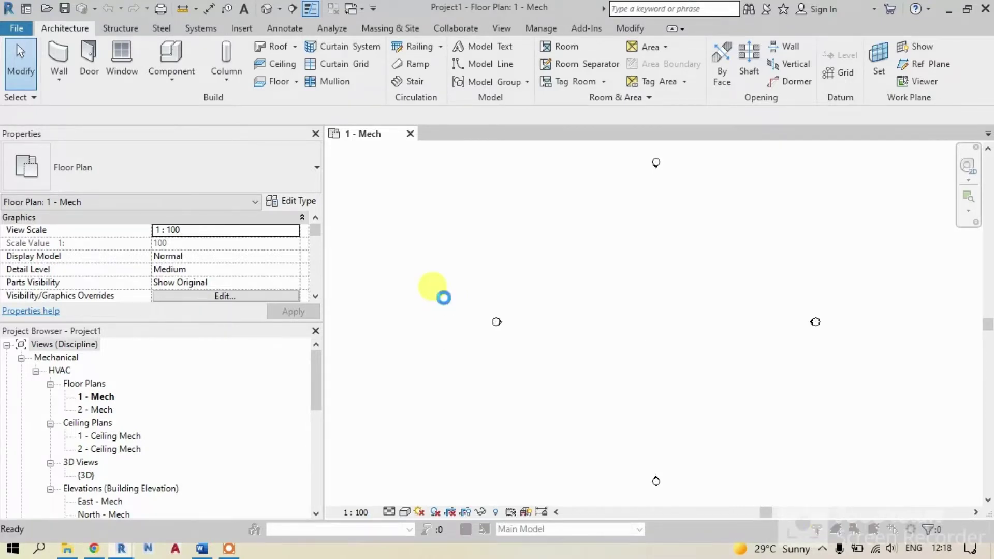
pyautogui.click(255, 154)
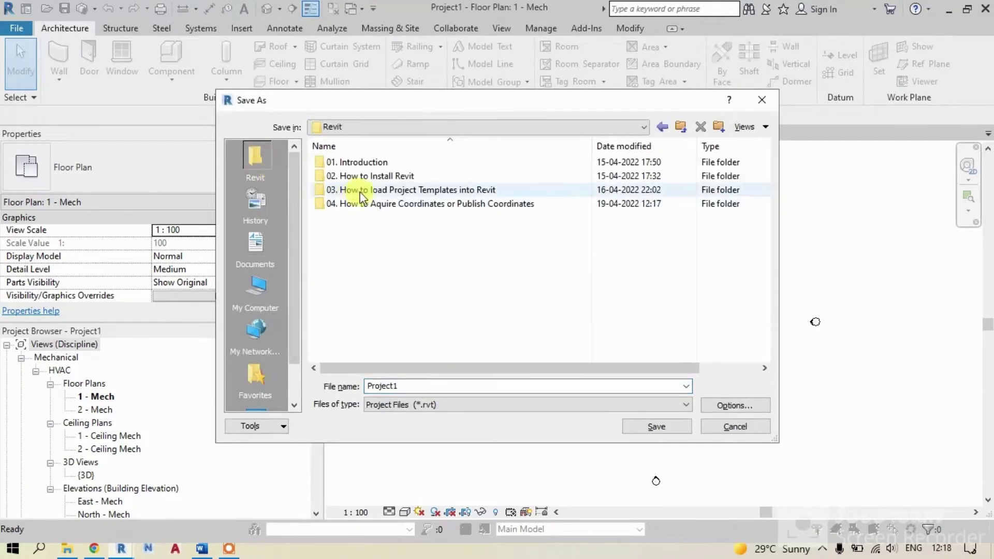
pyautogui.doubleClick(368, 202)
pyautogui.doubleClick(355, 166)
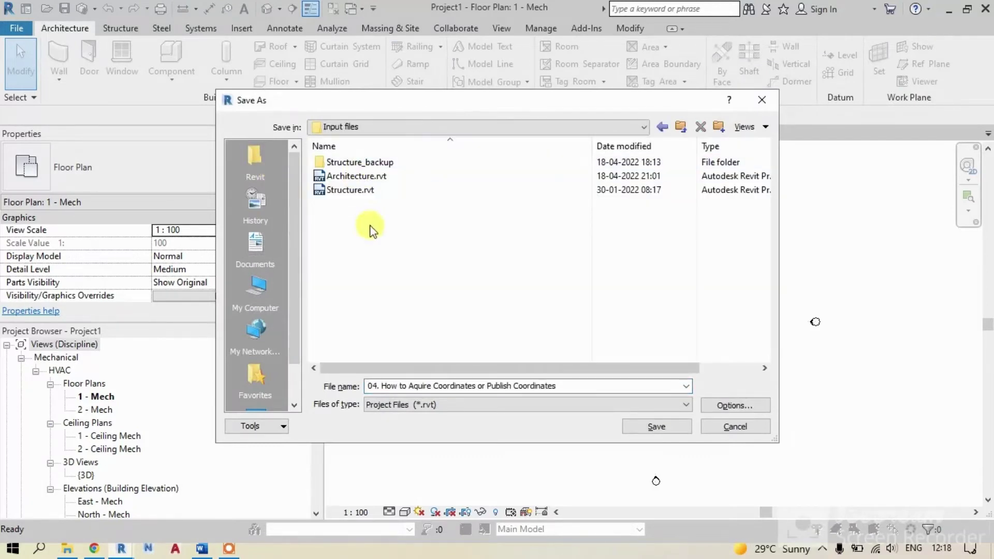
pyautogui.click(560, 384)
pyautogui.write('Test Project')
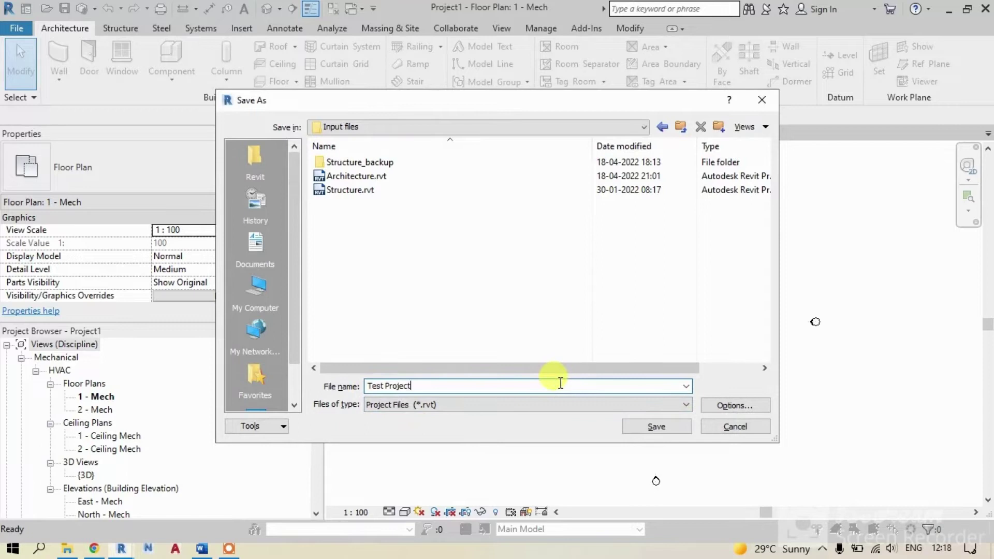
pyautogui.click(666, 428)
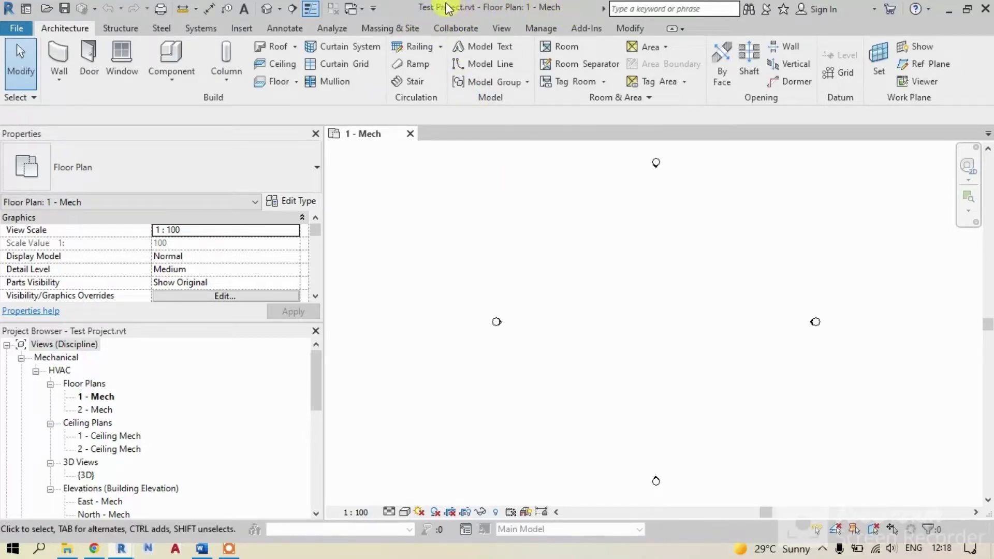
# Step: Start linking Architecture.rvt through Manage Links, then cancel both dialogs without linking
pyautogui.press('m')
pyautogui.press('l')
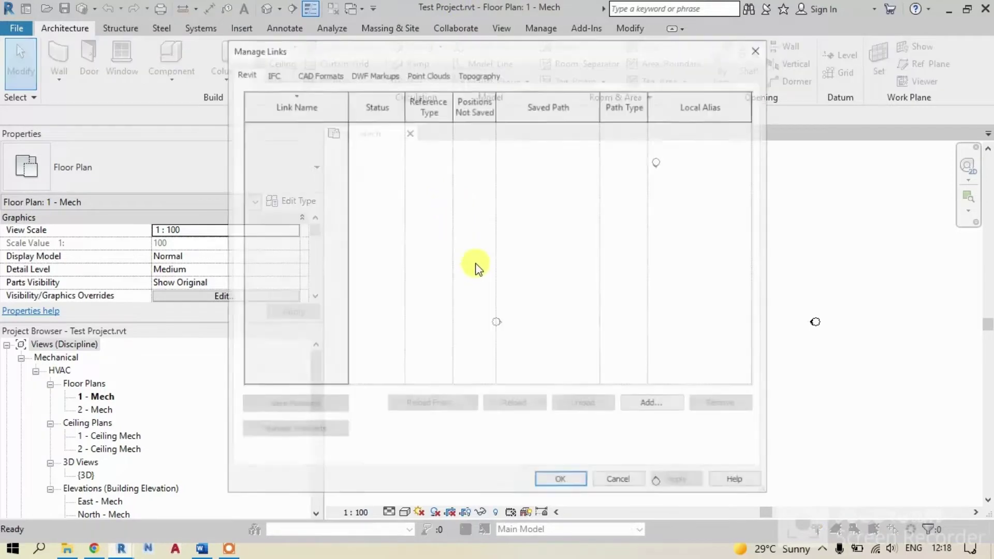
pyautogui.click(653, 406)
pyautogui.click(362, 167)
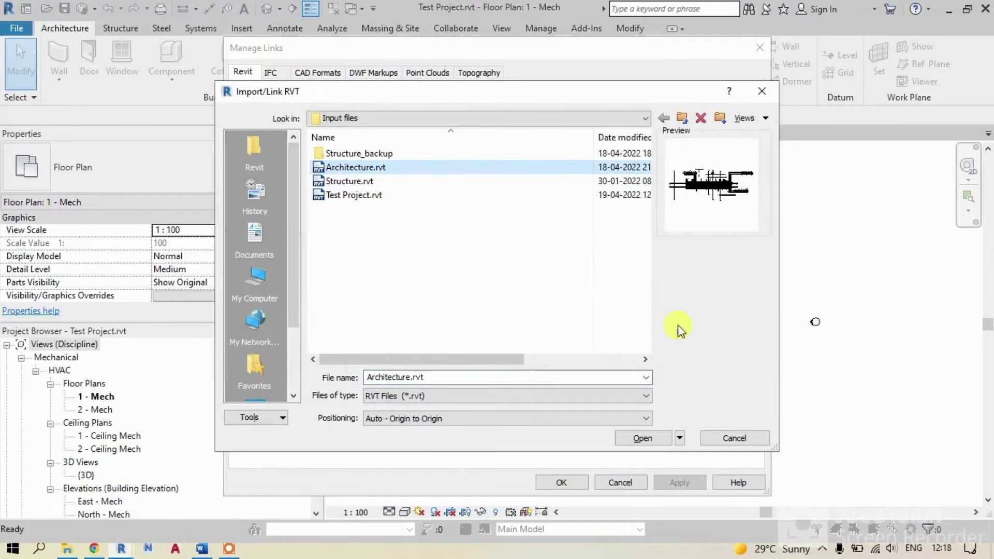
pyautogui.click(734, 438)
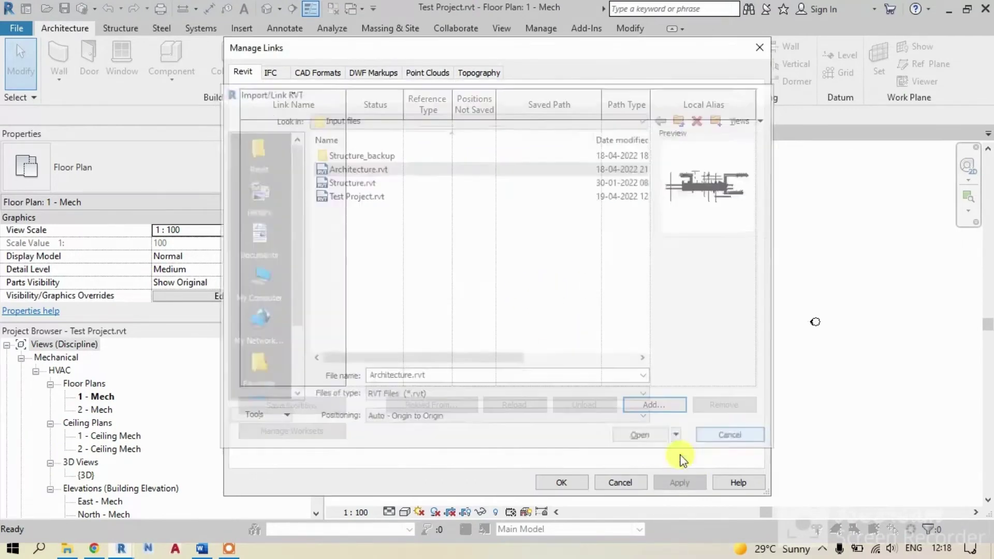
pyautogui.click(620, 481)
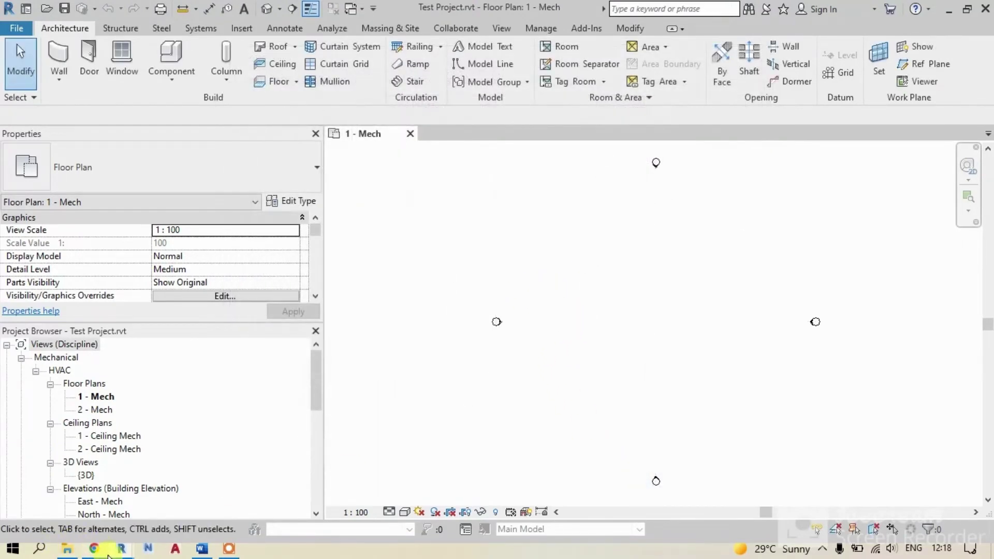
# Step: In the Architecture.rvt window, view the Site settings showing Site 1 at 51° 02' 24" West
pyautogui.moveTo(120, 551)
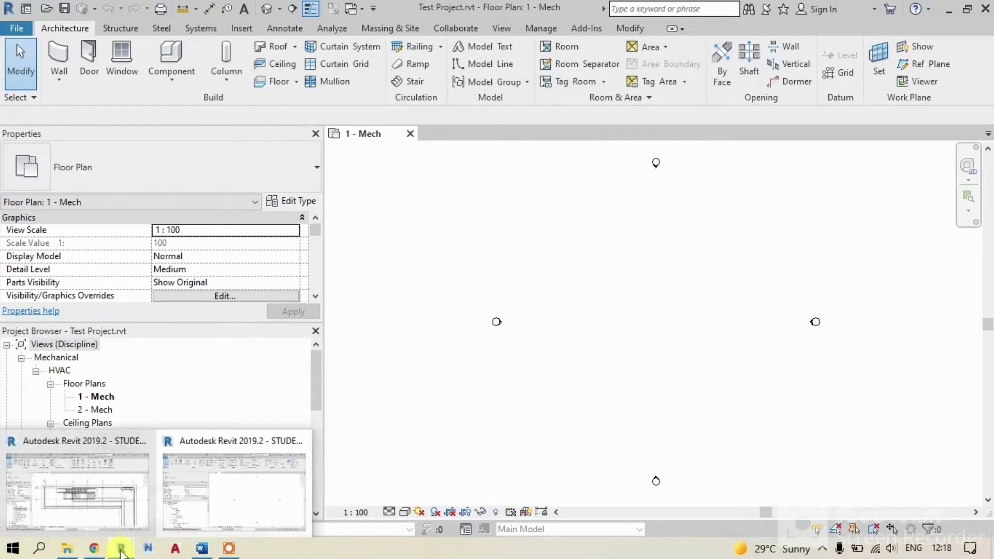
pyautogui.click(80, 449)
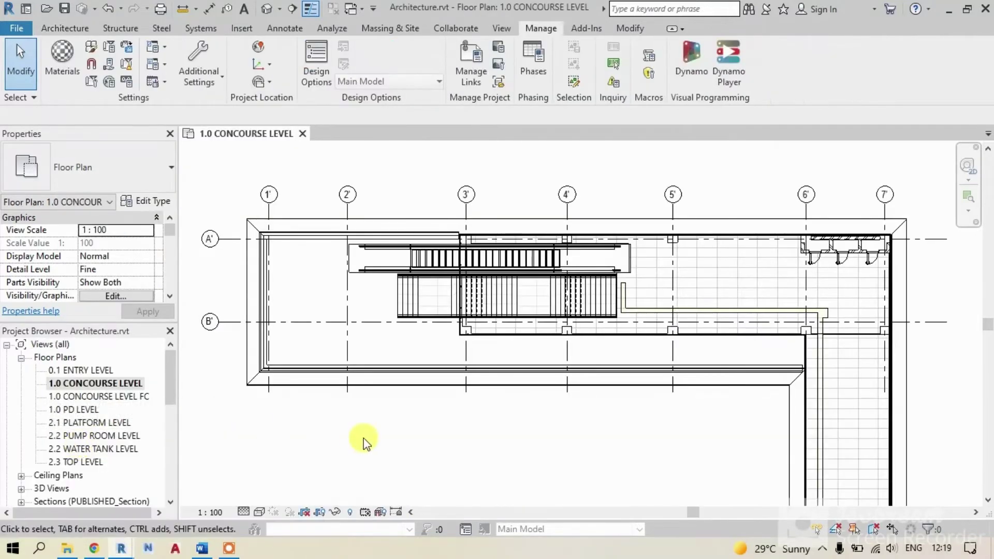
pyautogui.moveTo(371, 436)
pyautogui.mouseDown(button='middle')
pyautogui.moveTo(410, 439)
pyautogui.moveTo(368, 432)
pyautogui.mouseUp(button='middle')
pyautogui.scroll(1, 388, 386)
pyautogui.moveTo(454, 195); pyautogui.dragTo(440, 221, button='middle')
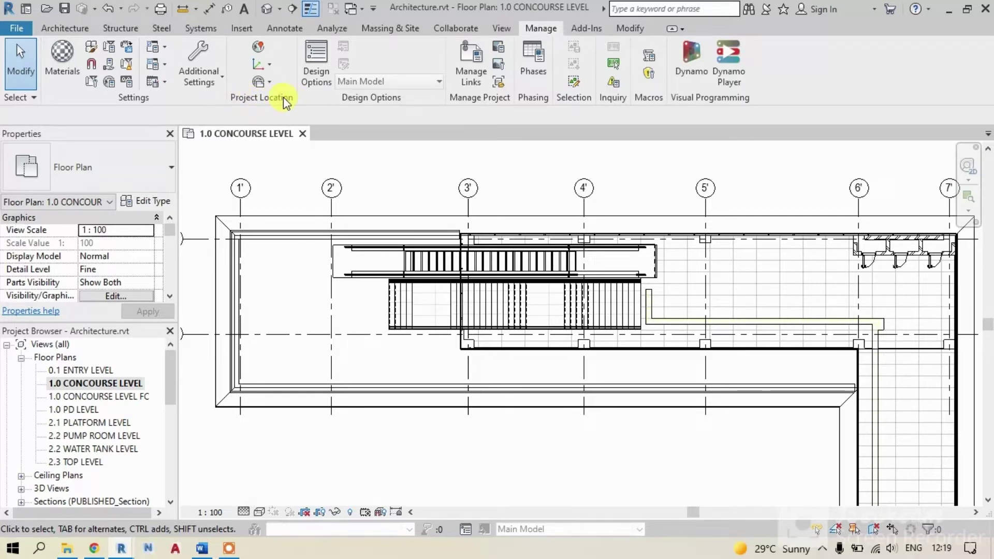
pyautogui.click(259, 47)
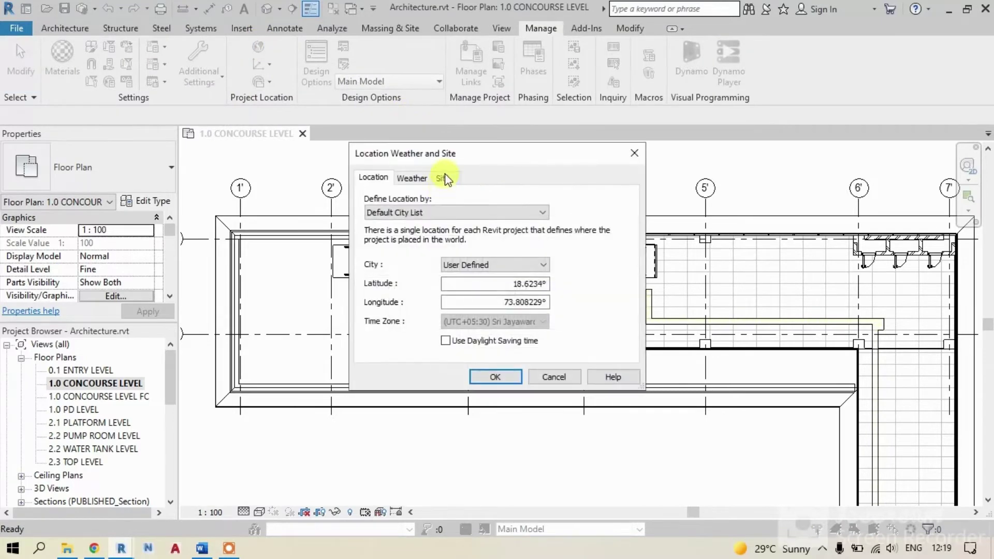
pyautogui.click(443, 178)
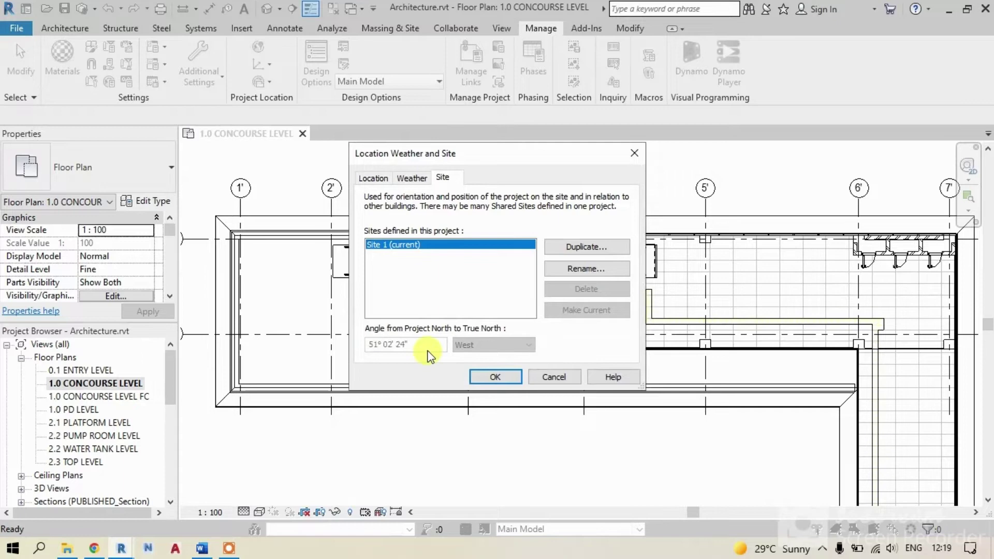
# Step: Back in Test Project, confirm its Internal site is at 0° 00' 00" to true north
pyautogui.moveTo(124, 548)
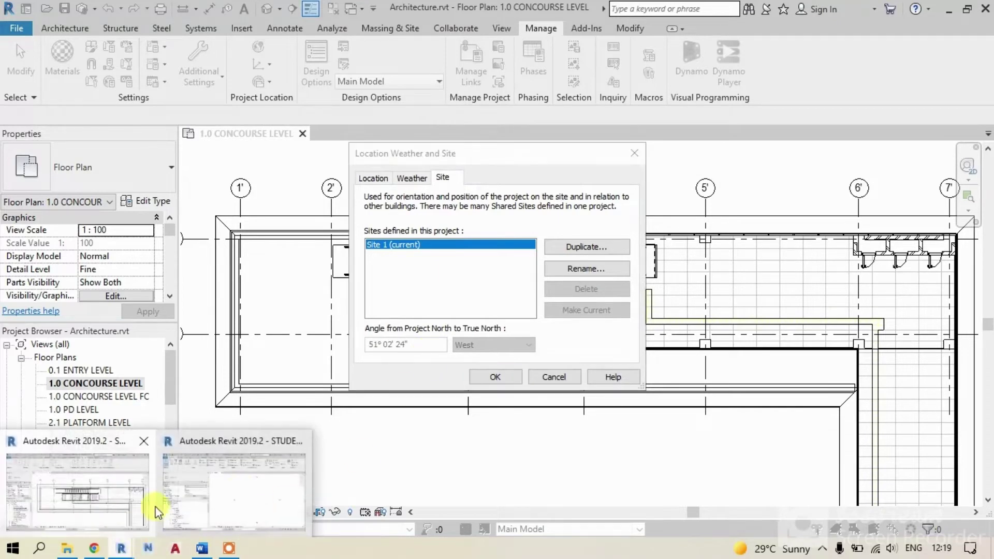
pyautogui.click(248, 491)
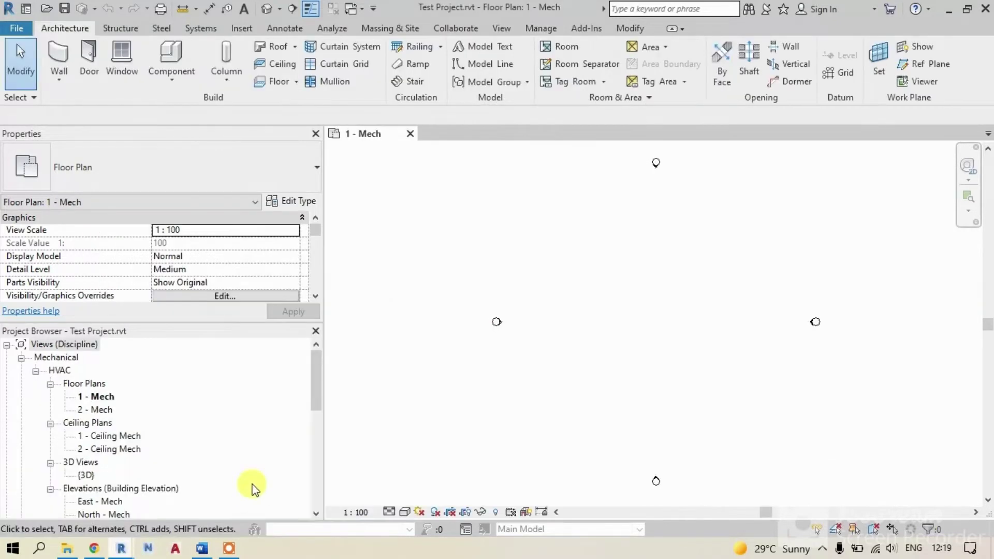
pyautogui.click(541, 28)
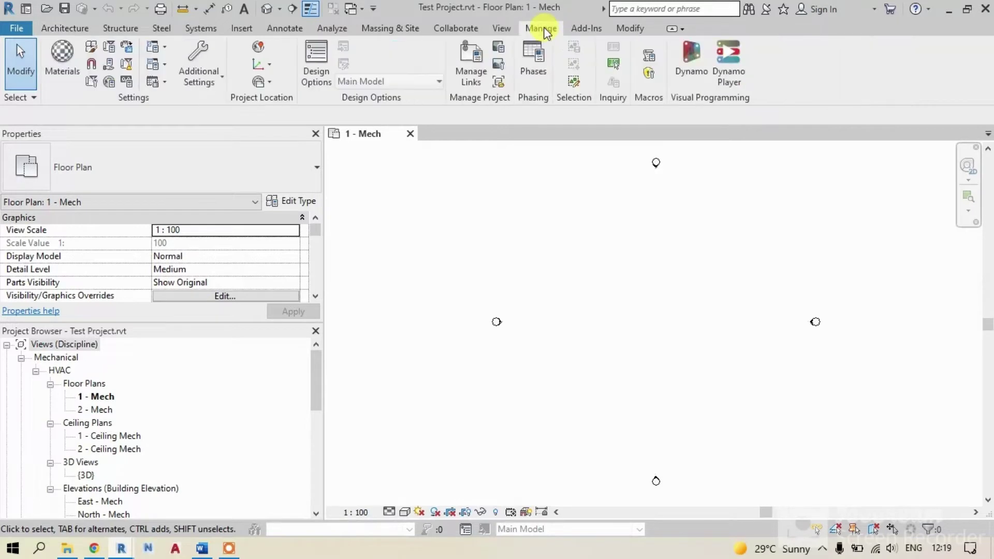
pyautogui.click(258, 49)
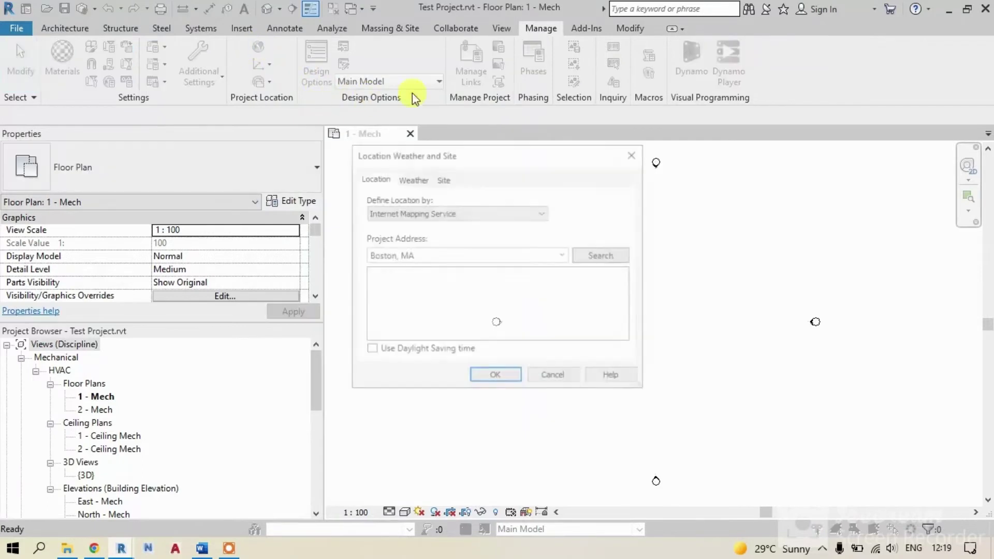
pyautogui.click(442, 177)
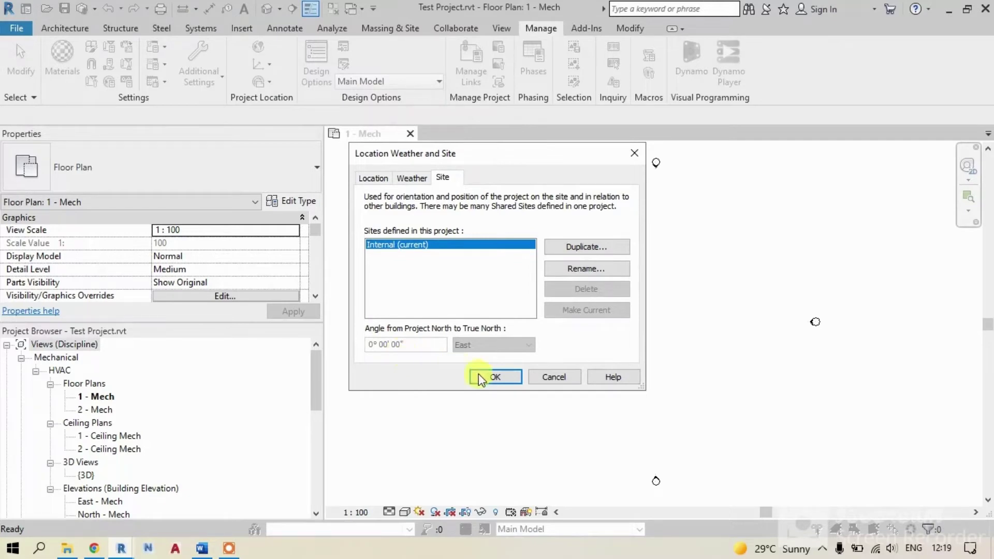
pyautogui.click(546, 377)
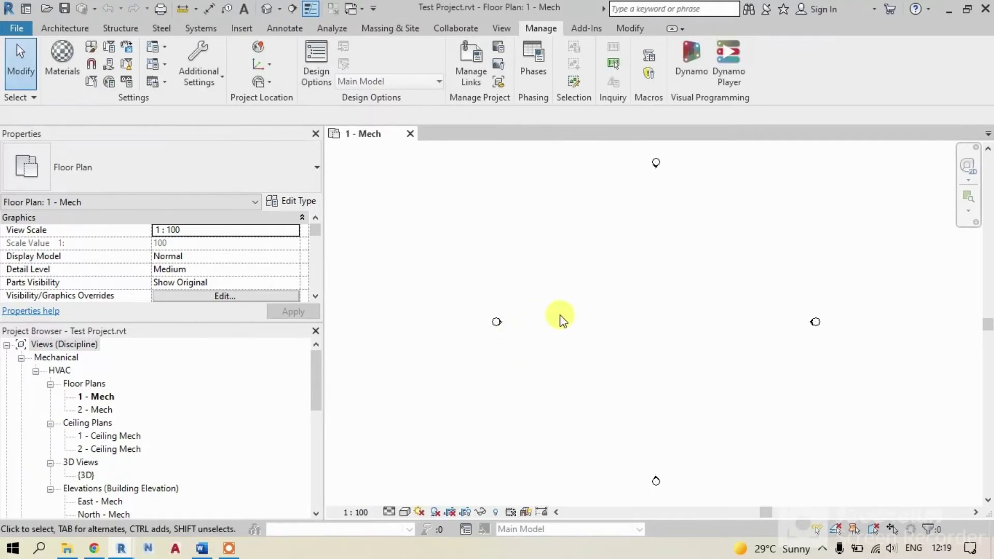
# Step: Link Architecture.rvt into Test Project, positioned Auto - Origin to Origin
pyautogui.press('m')
pyautogui.press('l')
pyautogui.click(655, 404)
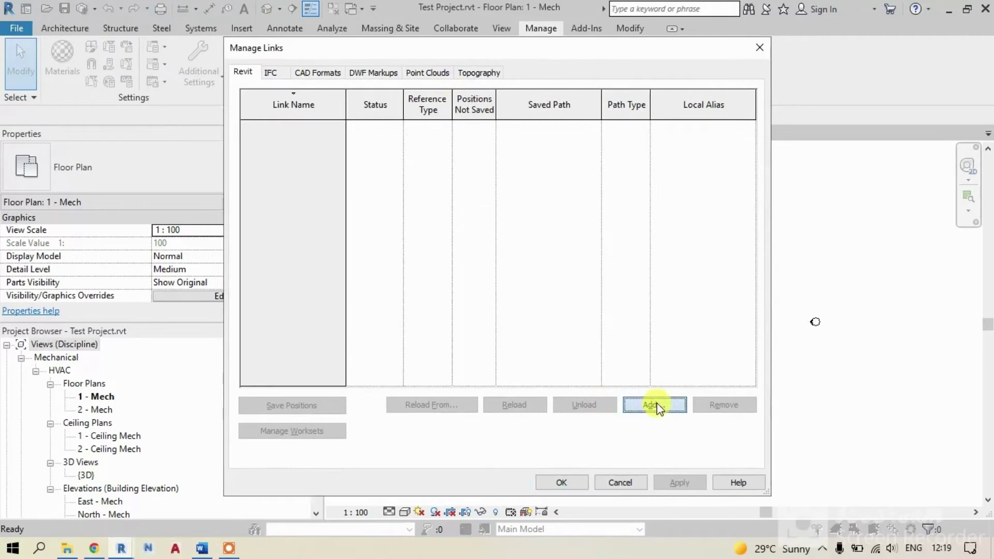
pyautogui.click(363, 170)
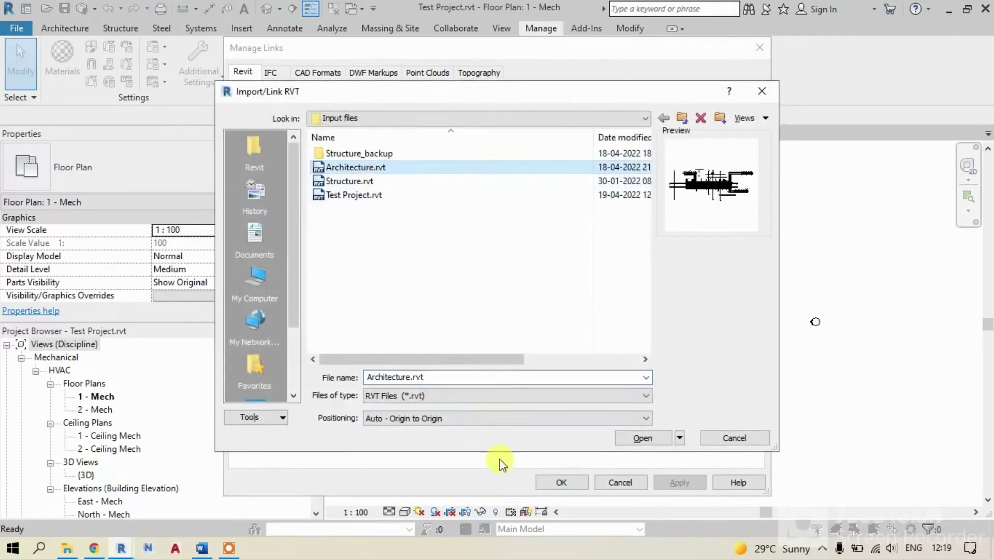
pyautogui.click(643, 438)
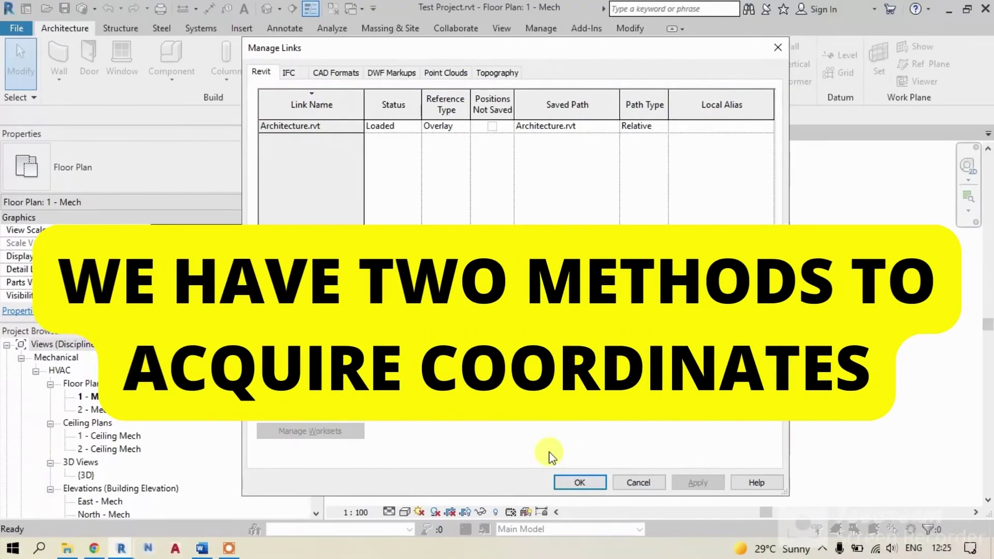
pyautogui.click(576, 485)
pyautogui.moveTo(615, 431); pyautogui.dragTo(607, 147, button='middle')
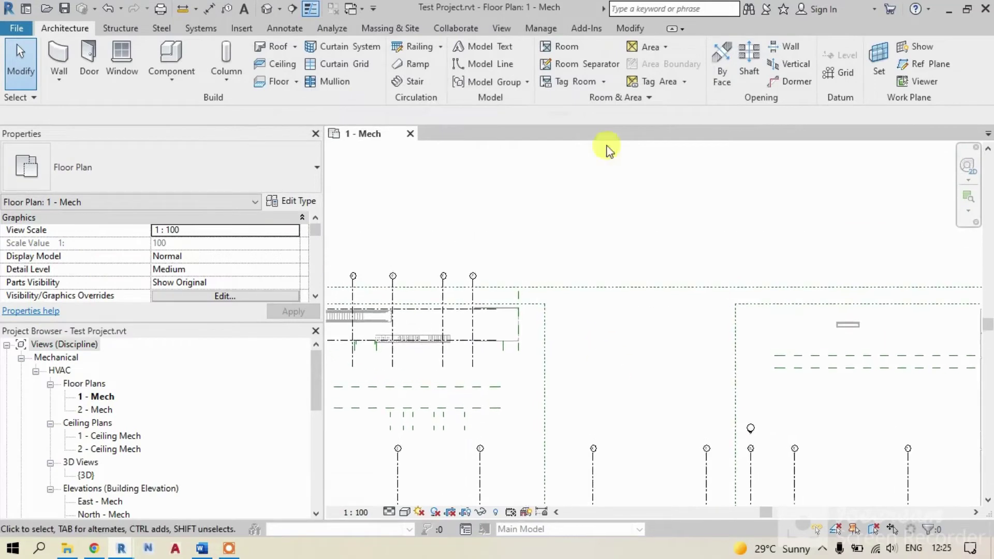
# Step: Acquire coordinates from the linked Architecture.rvt model
pyautogui.click(541, 32)
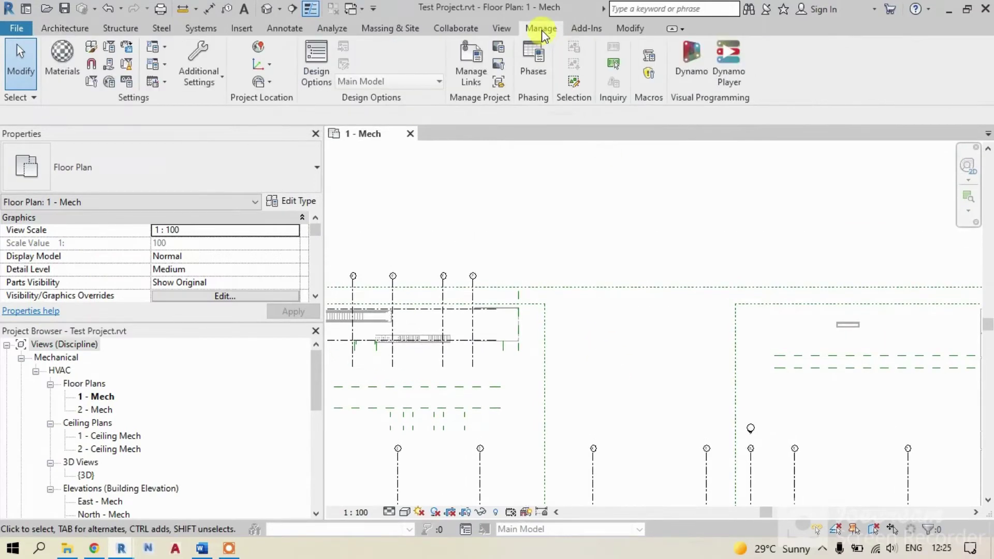
pyautogui.click(270, 66)
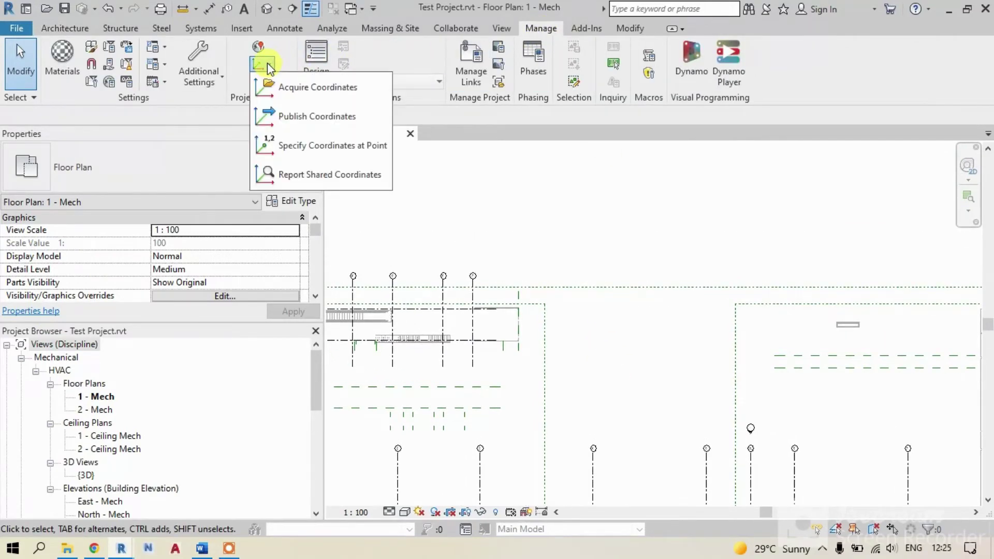
pyautogui.click(315, 89)
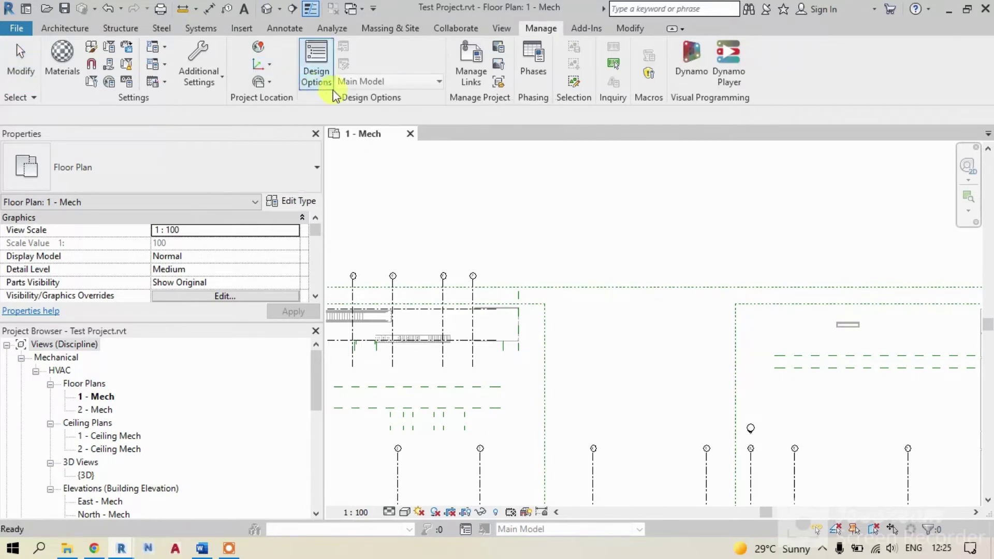
pyautogui.click(481, 287)
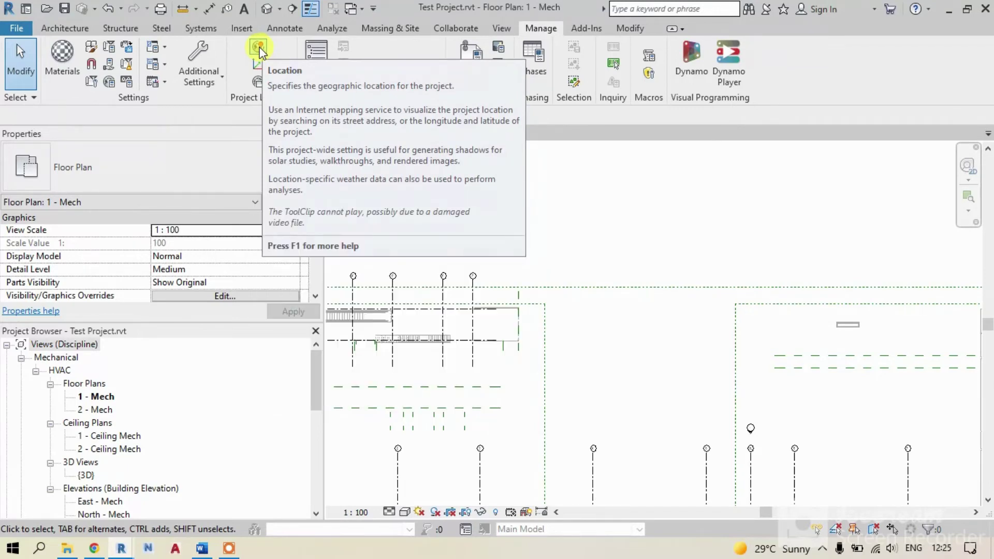
# Step: Check the Internal site's angle to true north, now 51° 02' 24" West
pyautogui.click(258, 47)
pyautogui.click(445, 178)
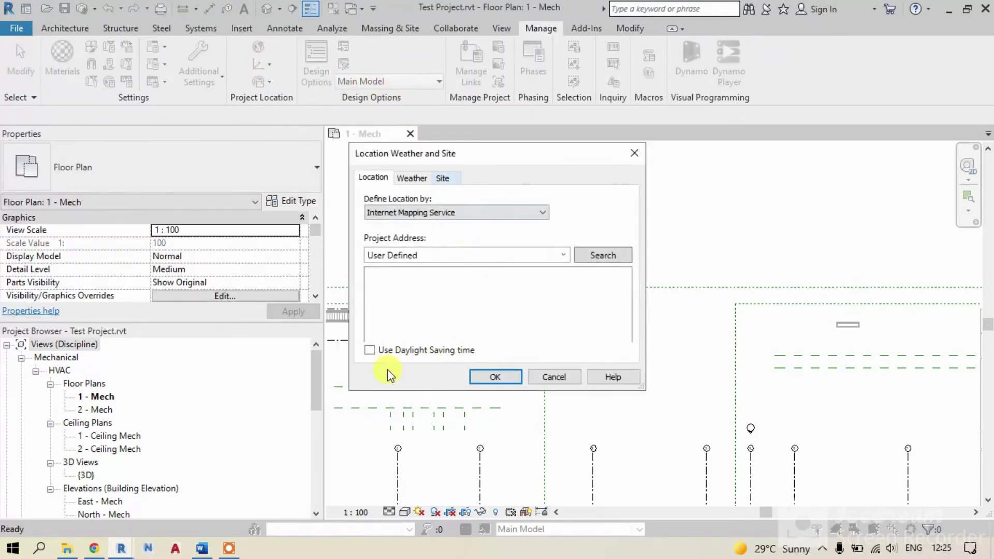
pyautogui.click(393, 245)
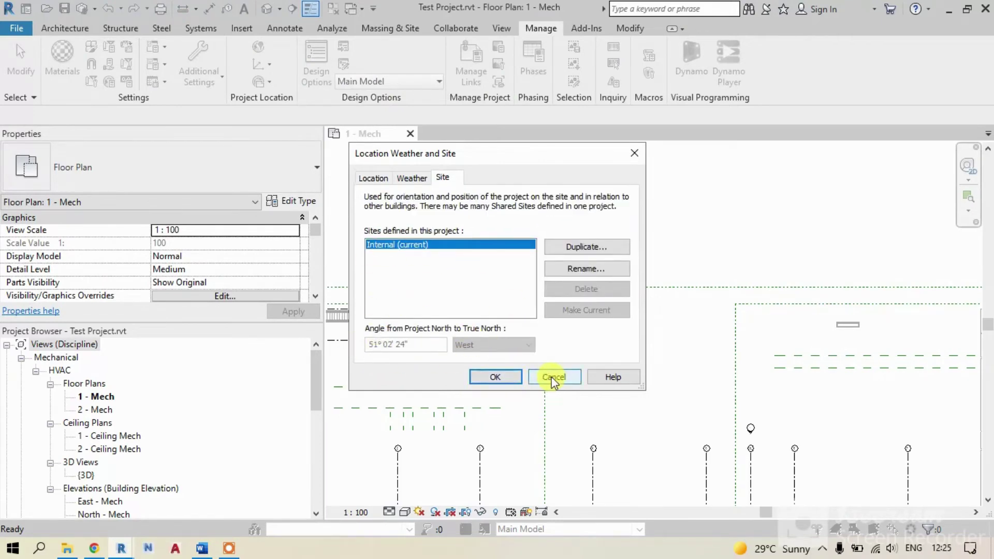
pyautogui.click(505, 378)
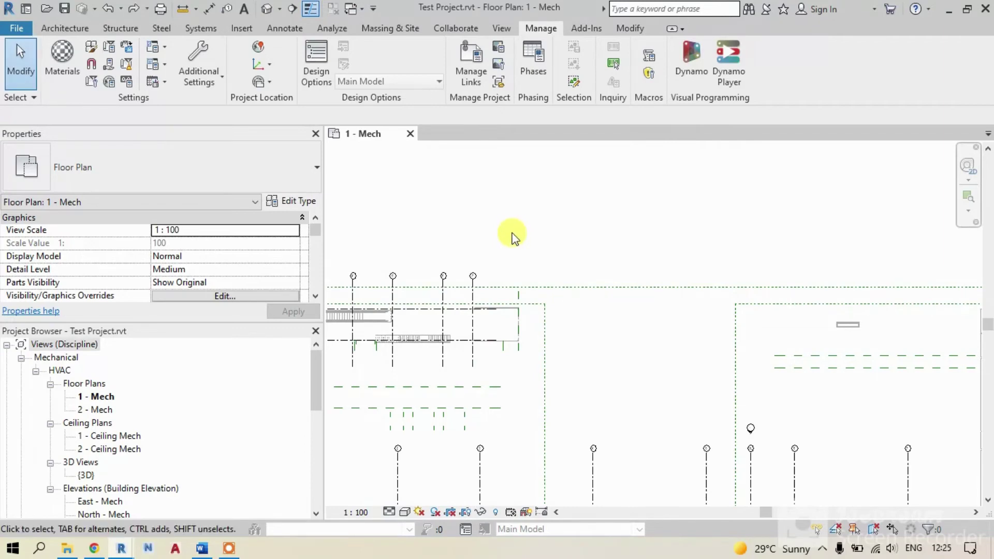
# Step: Undo the coordinate acquisition and verify the site angle is back to 0° 00' 00"
pyautogui.hotkey('ctrl', 'z')
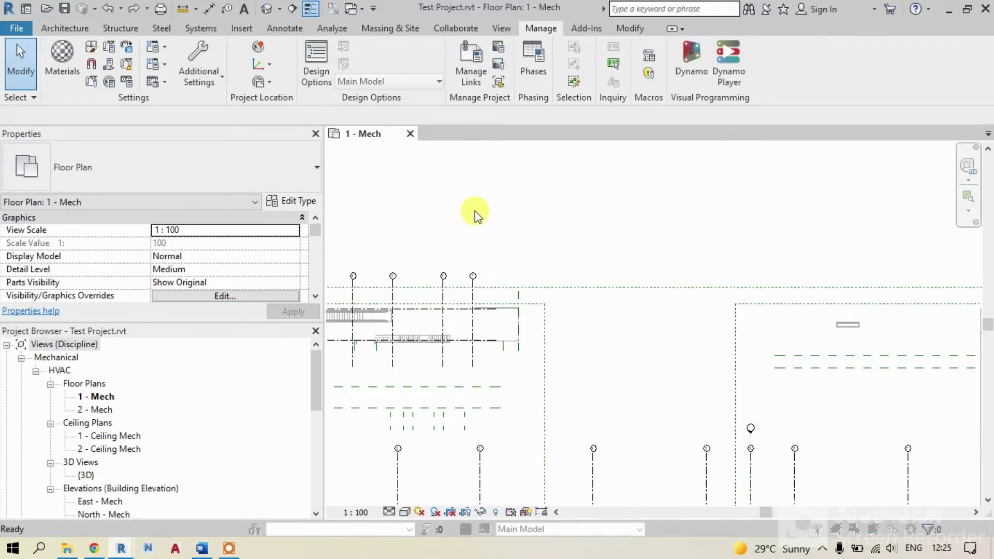
pyautogui.press('Escape')
pyautogui.click(264, 51)
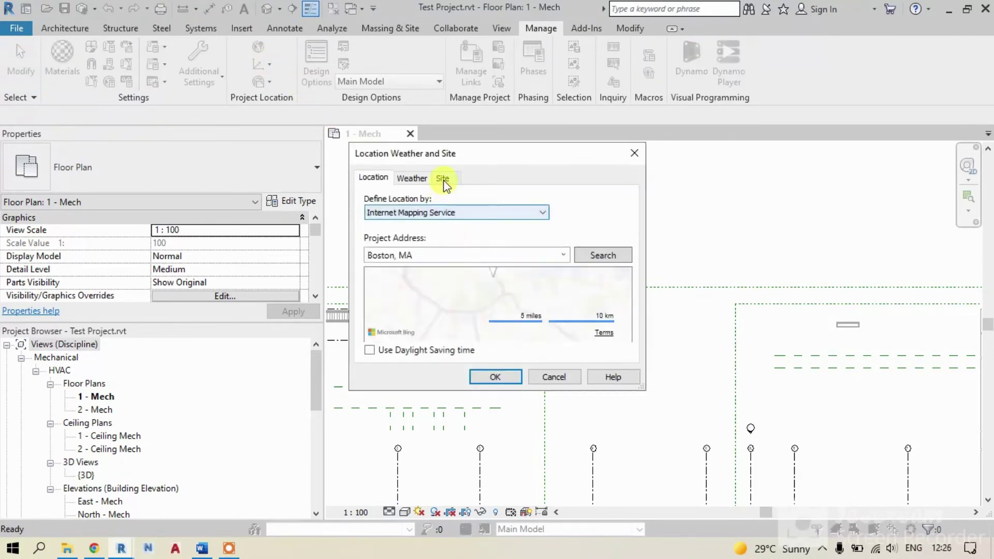
pyautogui.click(443, 178)
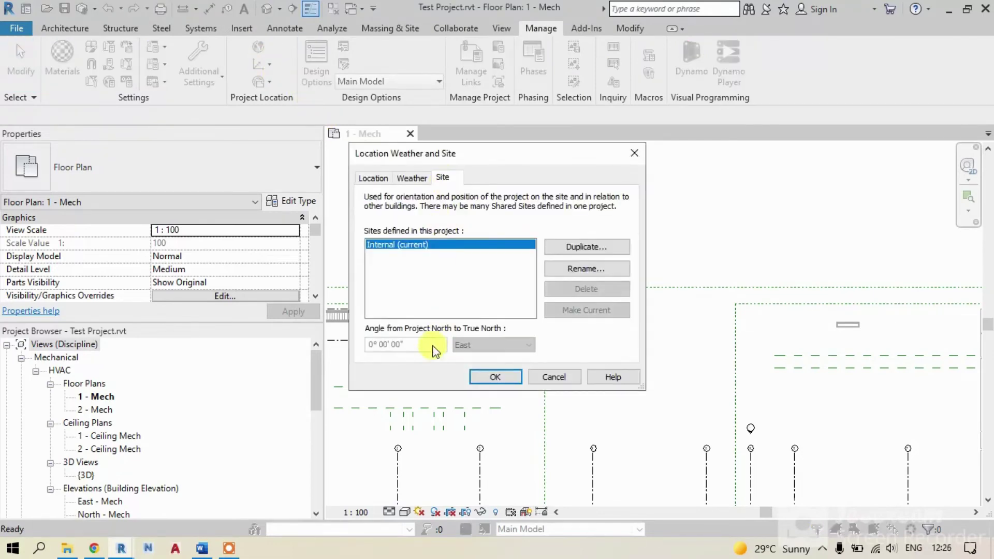
pyautogui.click(542, 377)
# Step: Select the Architecture.rvt link and acquire its shared coordinates via Shared Site, reconciling at Site 1
pyautogui.moveTo(505, 246); pyautogui.dragTo(670, 235, button='middle')
pyautogui.click(563, 286)
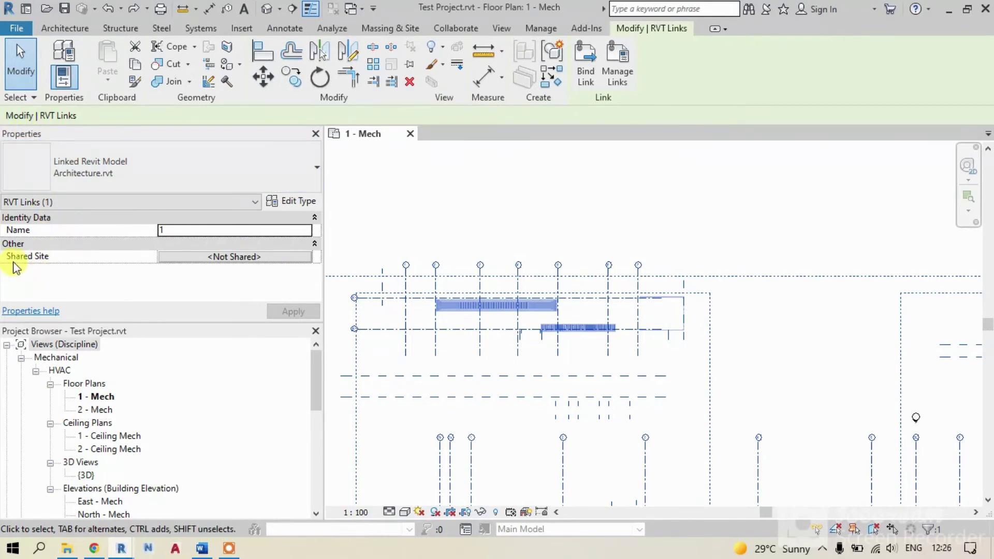
pyautogui.click(239, 265)
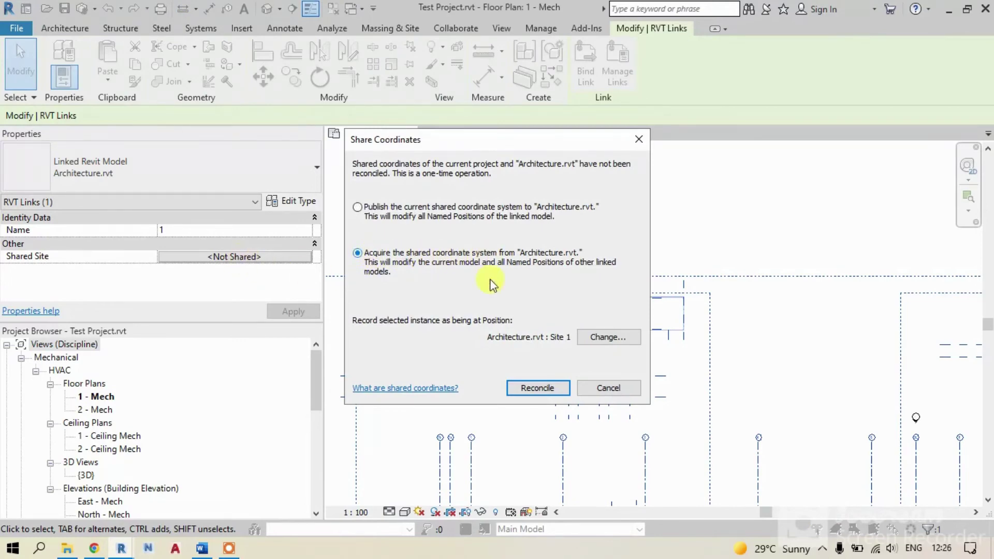
pyautogui.click(537, 389)
pyautogui.click(470, 222)
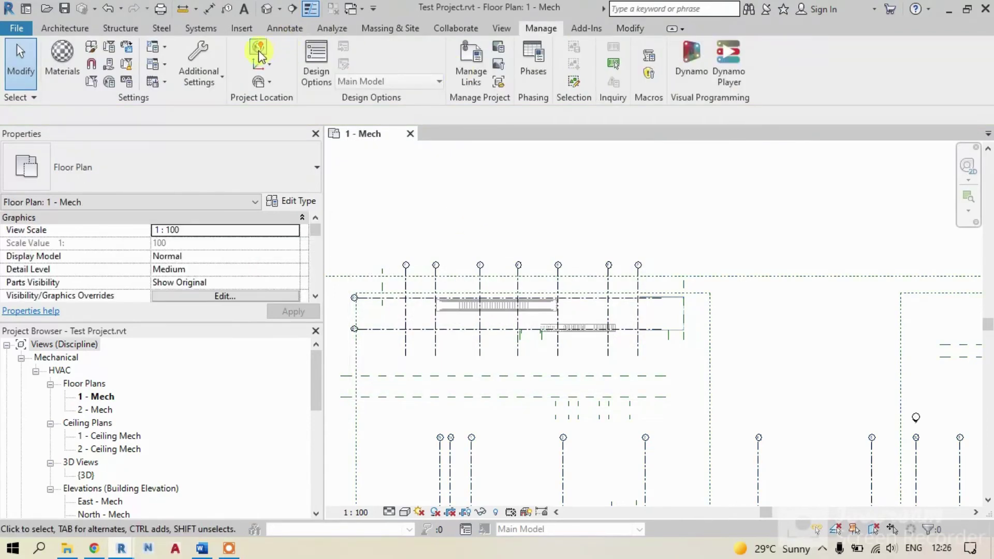
pyautogui.click(259, 51)
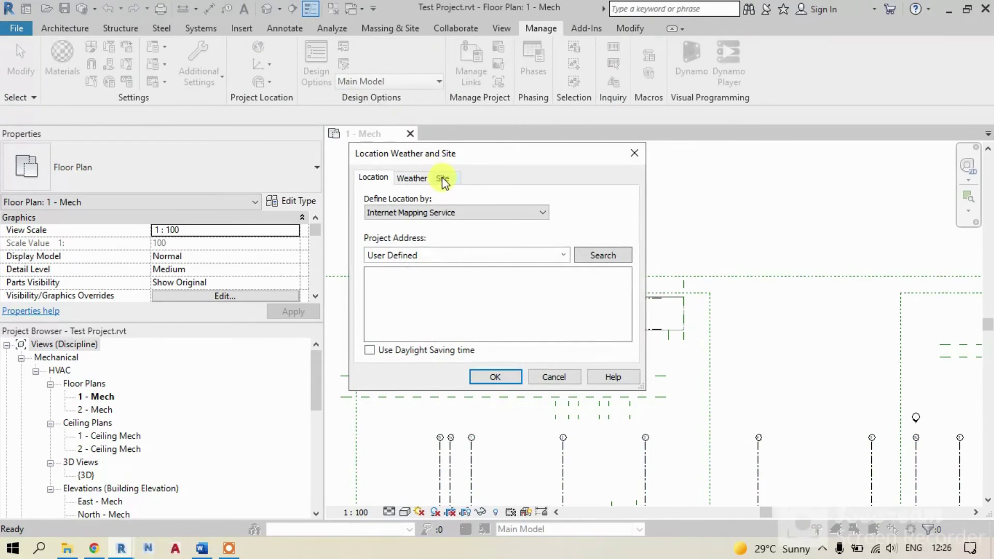
pyautogui.click(442, 179)
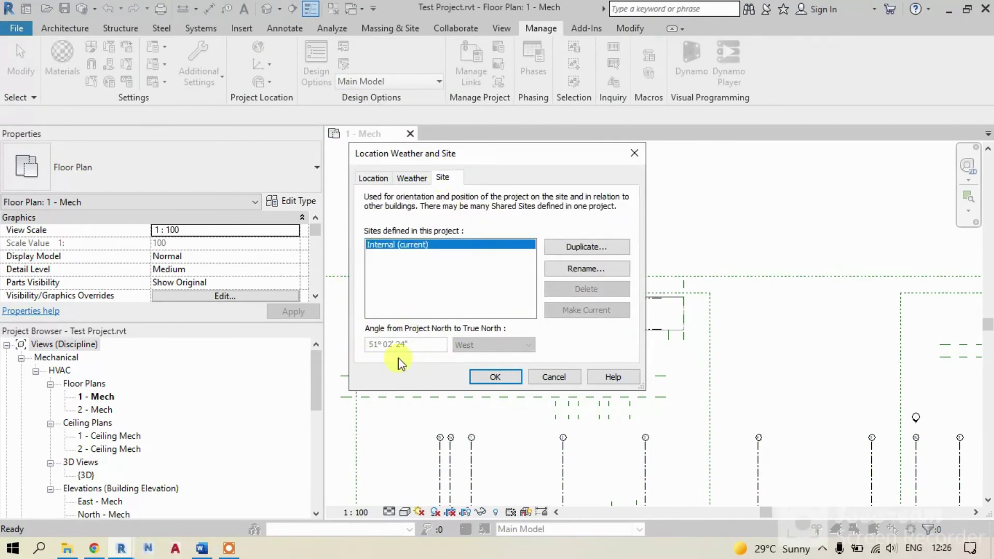
pyautogui.click(495, 376)
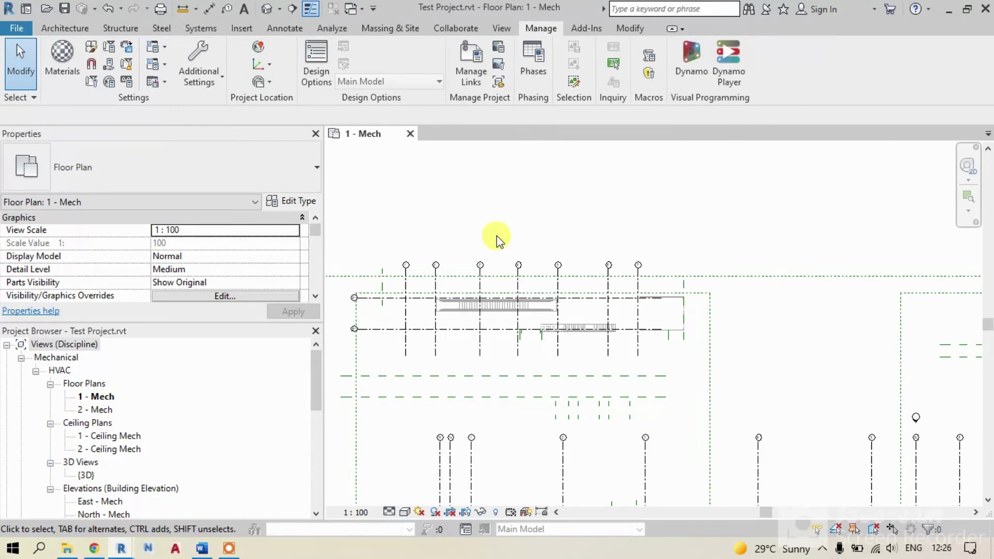
pyautogui.moveTo(497, 230); pyautogui.dragTo(570, 257, button='middle')
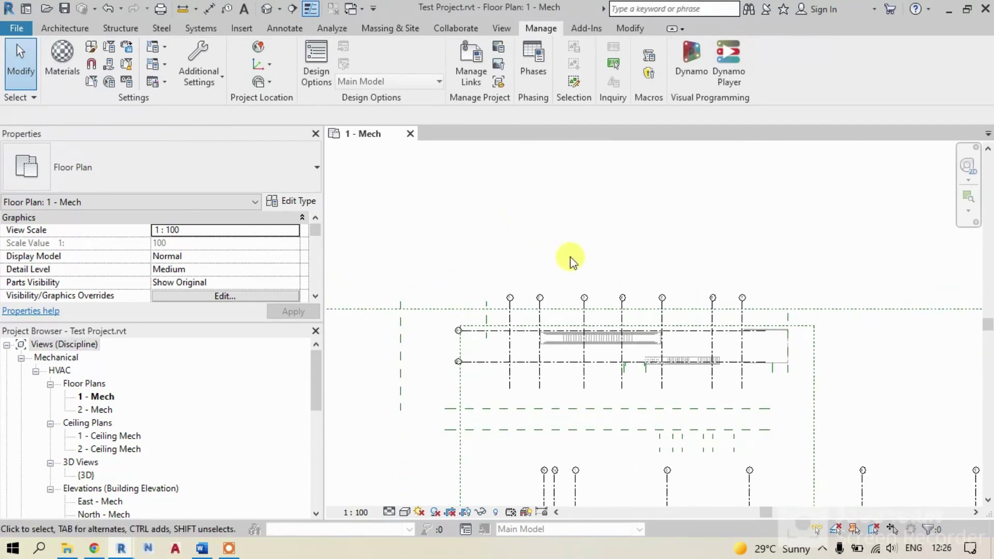